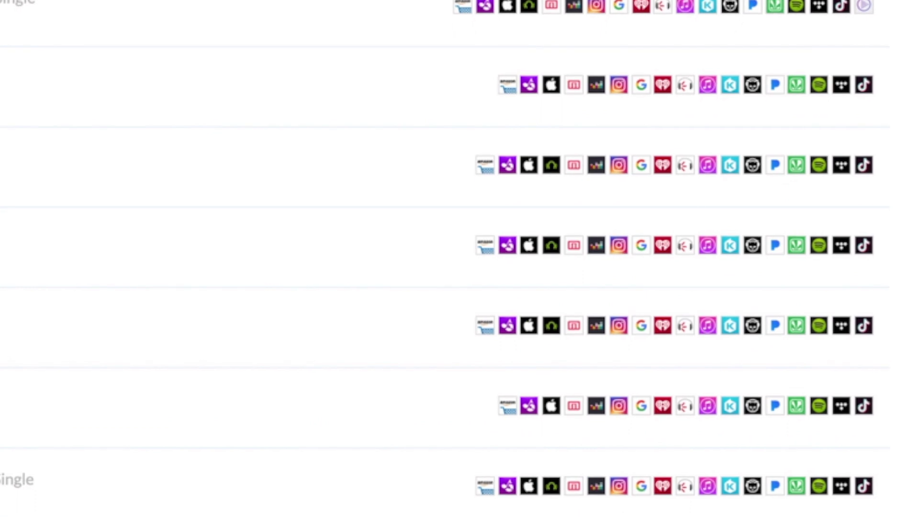
# Open the Like a Fool single in DistroKid's releases list and scroll through its details
pyautogui.click(294, 474)
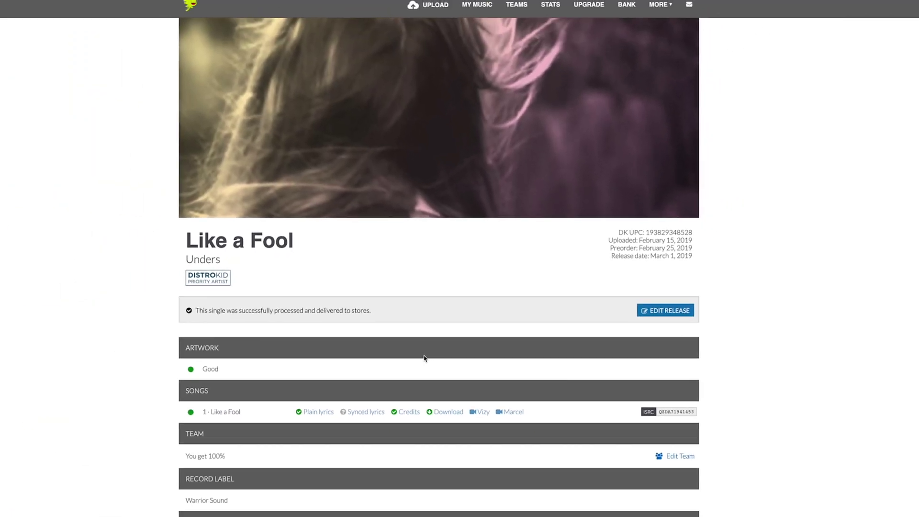
pyautogui.scroll(-8, 425, 359)
pyautogui.scroll(3, 429, 353)
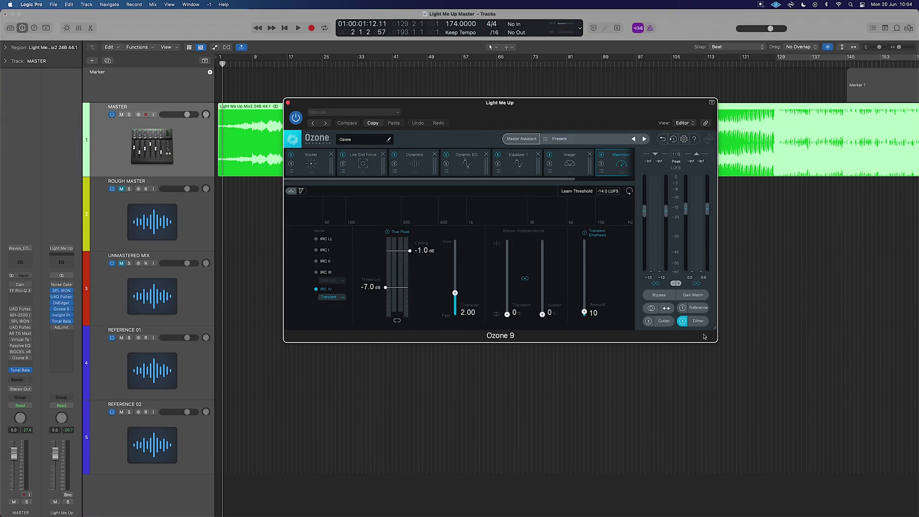
# Enlarge and reposition the Ozone plug-in window, then show the Dynamics module
pyautogui.moveTo(716, 328); pyautogui.dragTo(787, 427)
pyautogui.moveTo(573, 111); pyautogui.dragTo(552, 121)
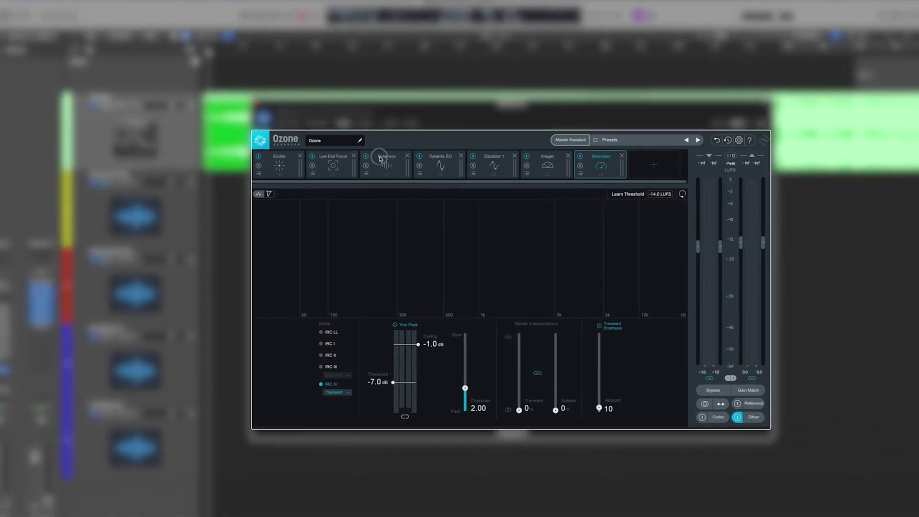
pyautogui.click(388, 166)
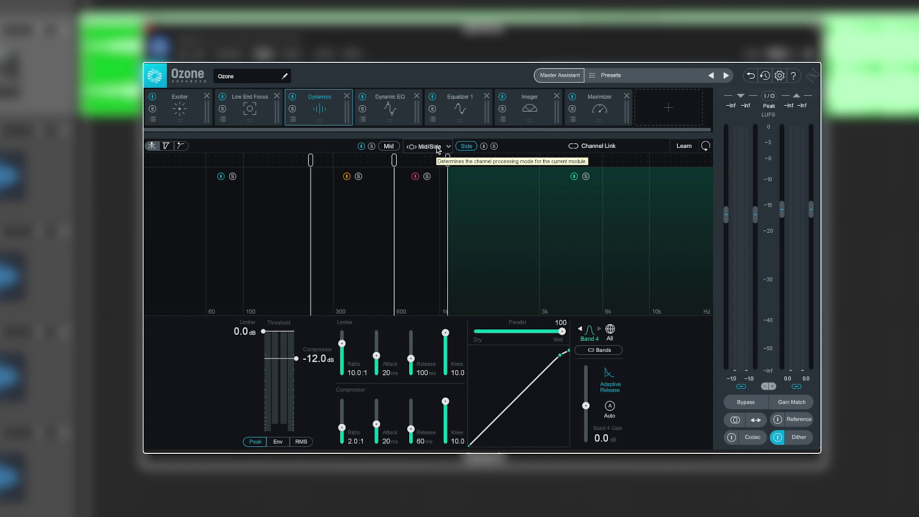
# Play the track and solo the Mid, then Side channels, returning to Mid settings
pyautogui.press('space')
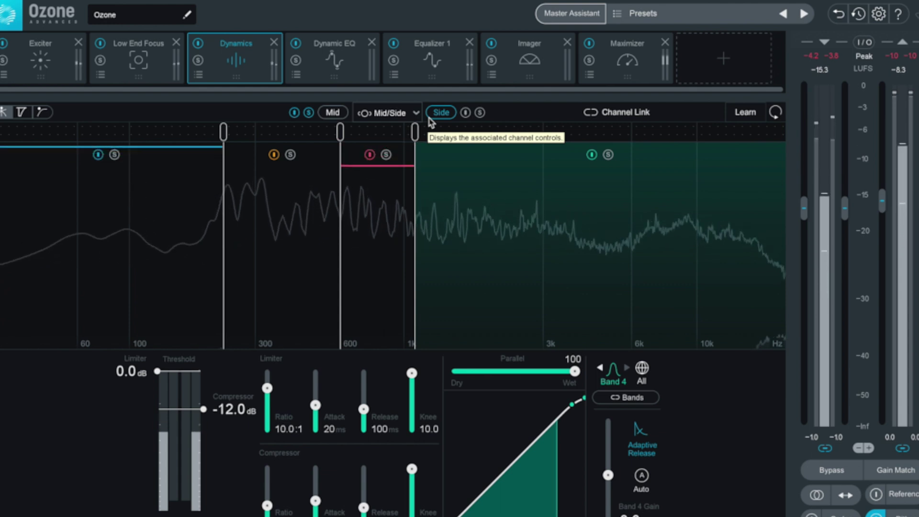
pyautogui.click(308, 112)
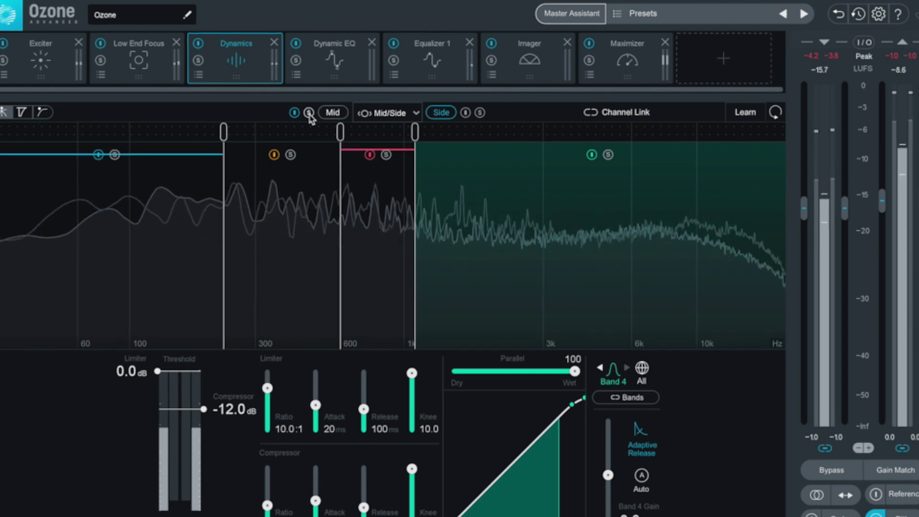
pyautogui.click(480, 112)
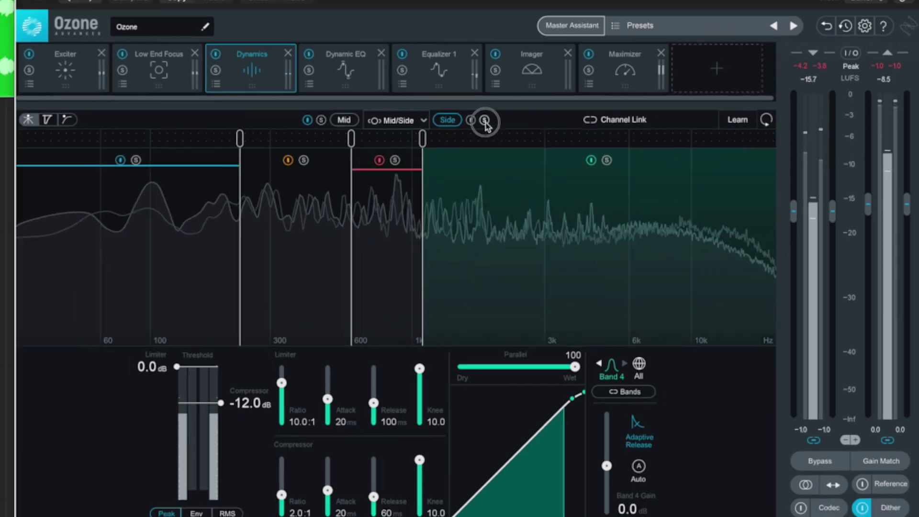
pyautogui.click(321, 120)
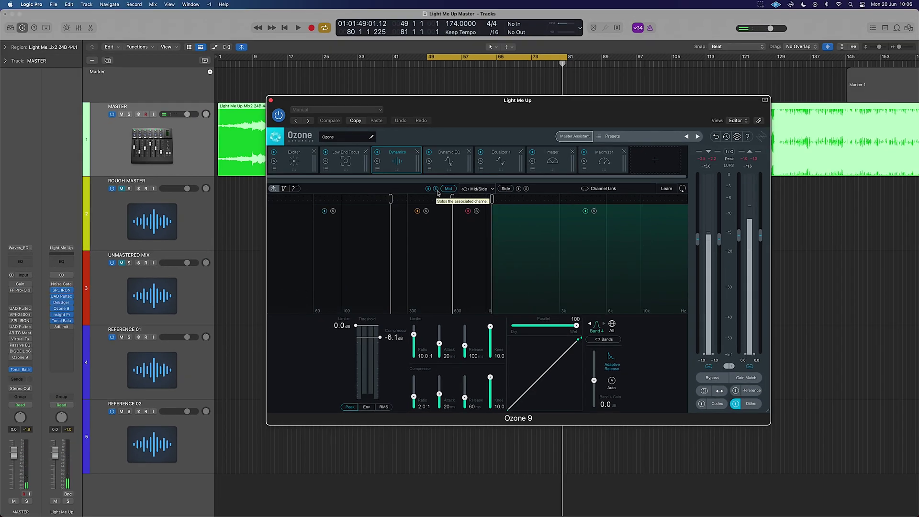
# Add an Equalizer 2 module to the chain and switch it from Stereo to Mid/Side
pyautogui.click(654, 158)
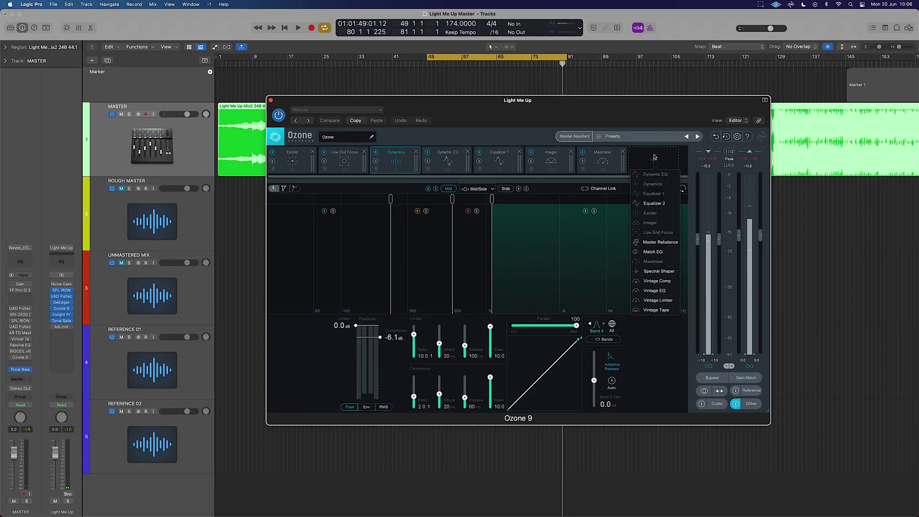
pyautogui.click(654, 203)
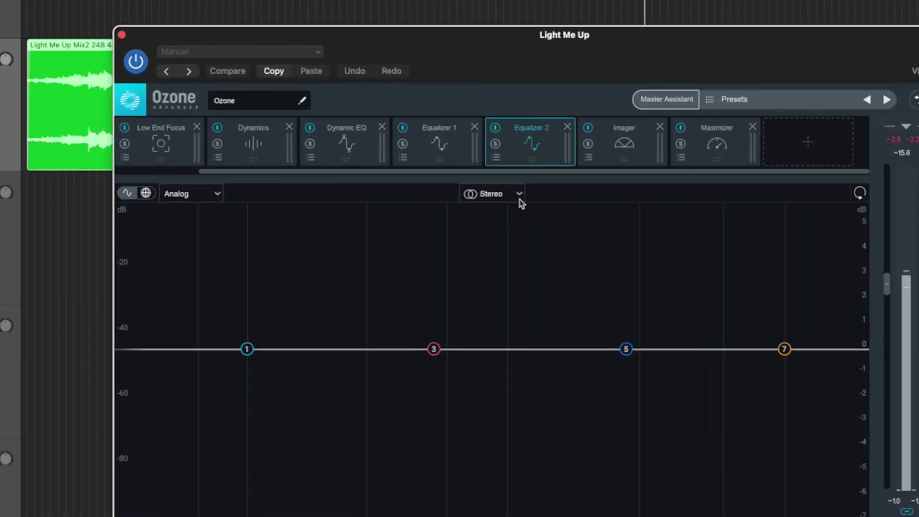
pyautogui.click(492, 189)
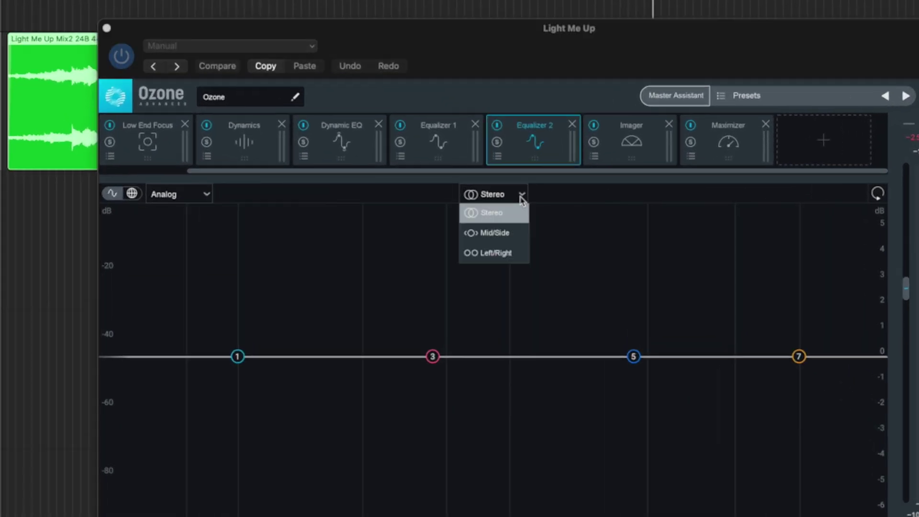
pyautogui.click(515, 234)
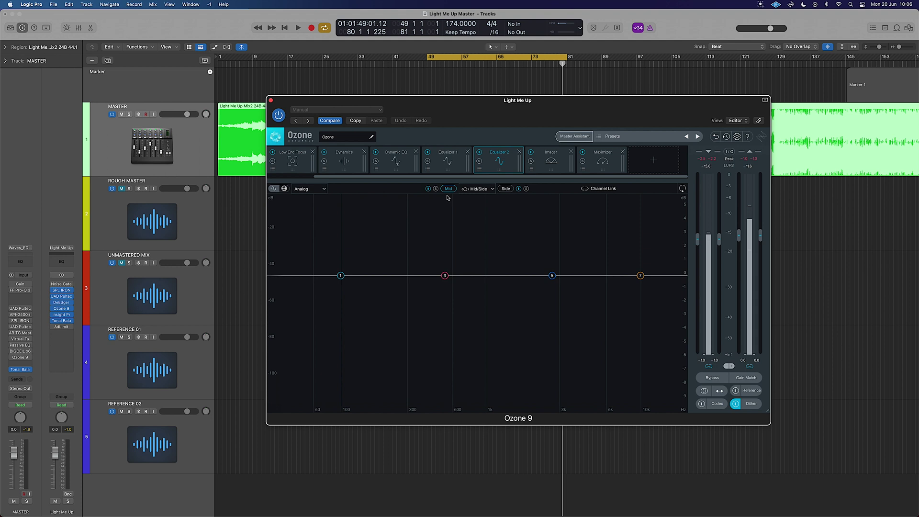
# Play the track, check Dynamic EQ and Dynamics, then solo the Side channel in Equalizer 2
pyautogui.press('space')
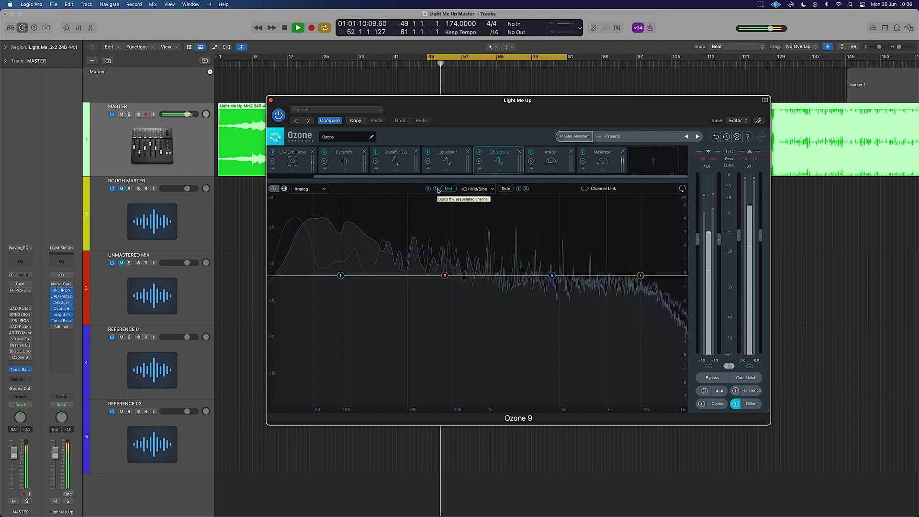
pyautogui.click(395, 156)
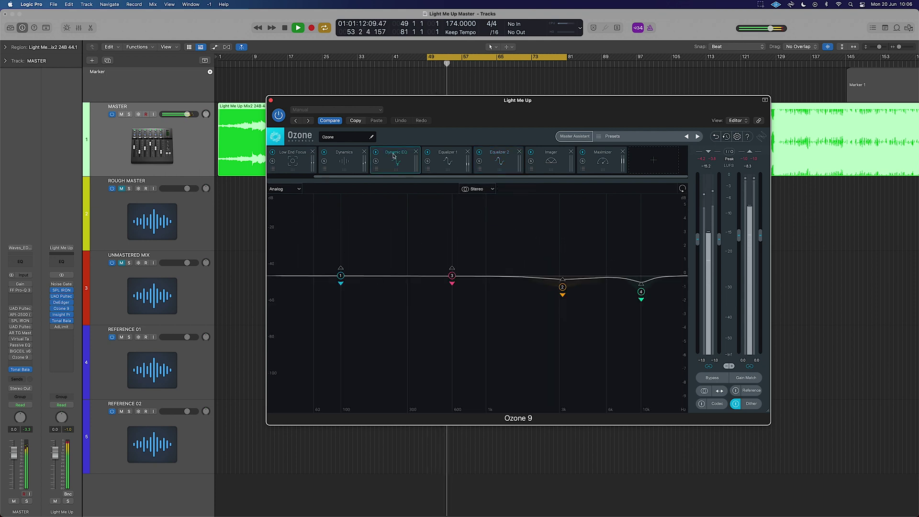
pyautogui.click(367, 165)
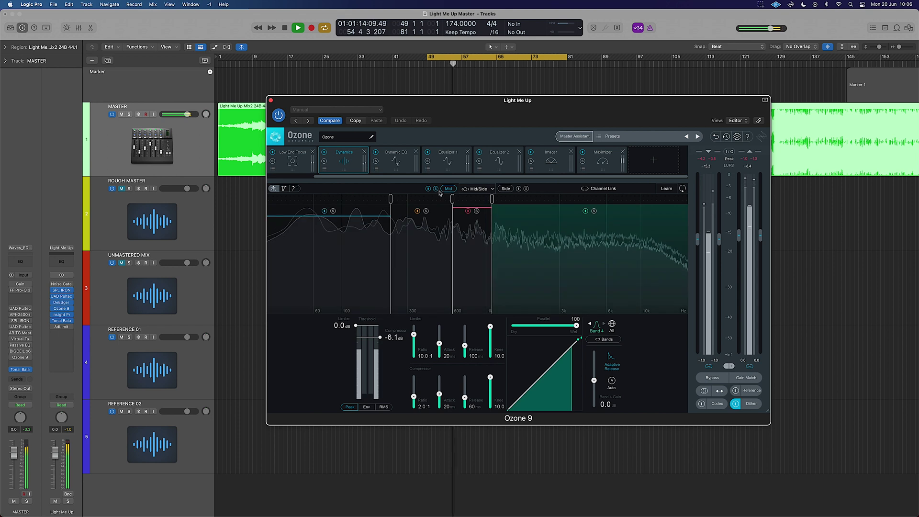
pyautogui.click(498, 155)
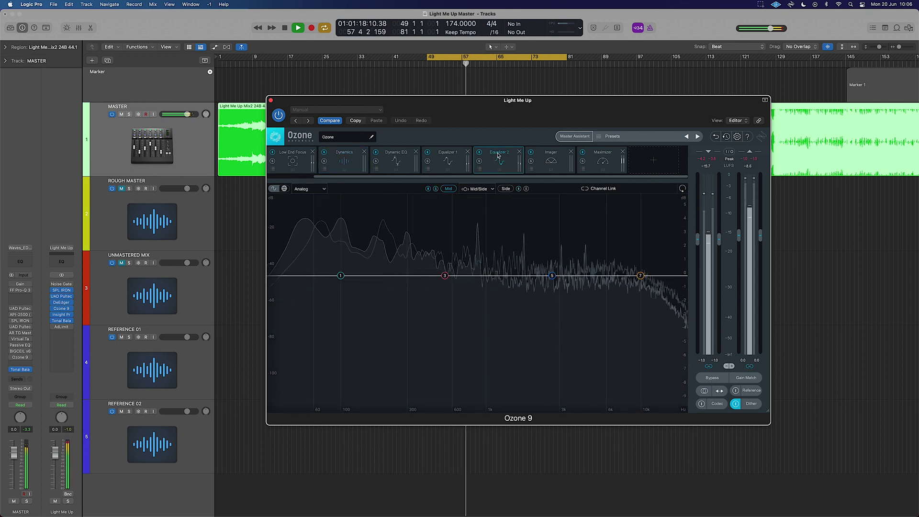
pyautogui.click(435, 189)
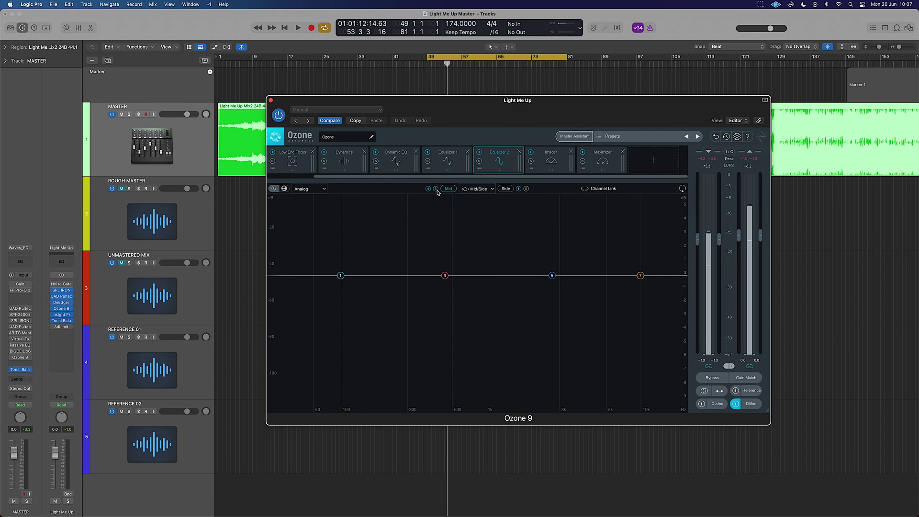
pyautogui.press('space')
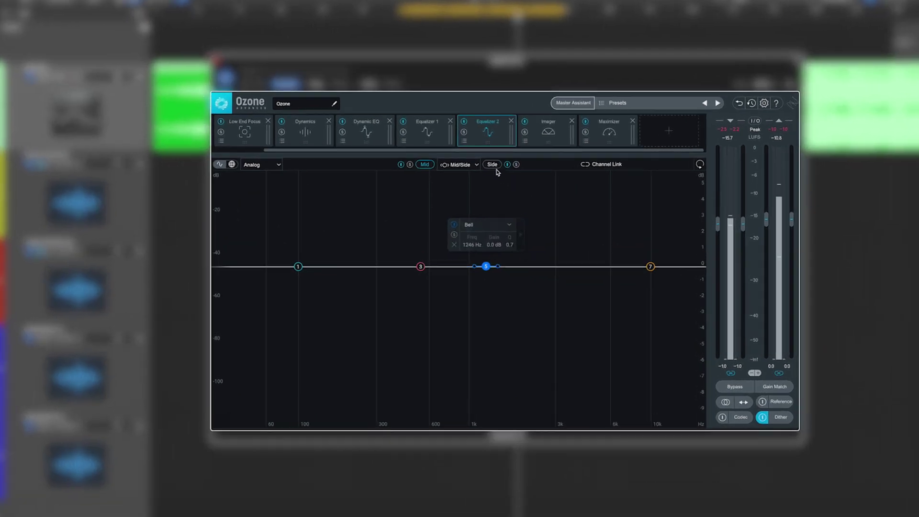
# Cut Side band 5 to about -1 dB near 1158 Hz, then disable the Side EQ to compare
pyautogui.click(507, 190)
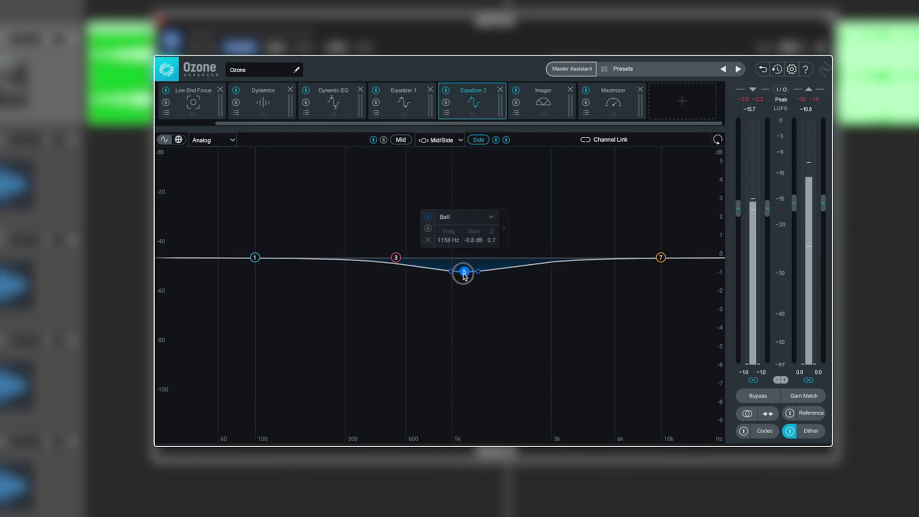
pyautogui.moveTo(463, 277); pyautogui.dragTo(464, 280)
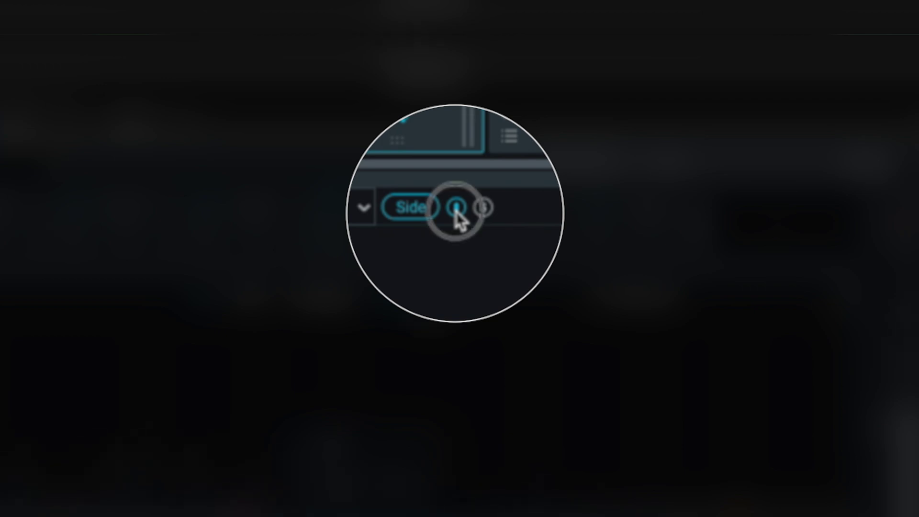
pyautogui.click(456, 209)
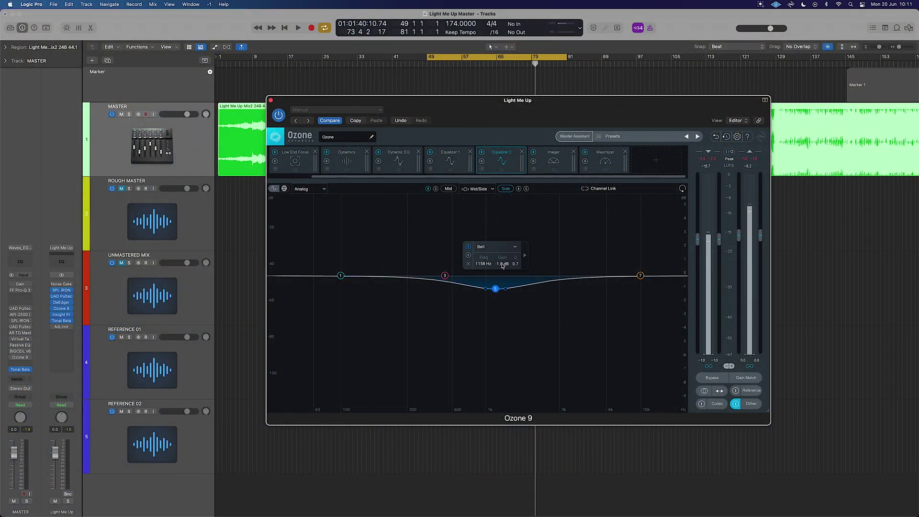
# Open Side band 5's Gain value for exact numeric entry
pyautogui.doubleClick(502, 264)
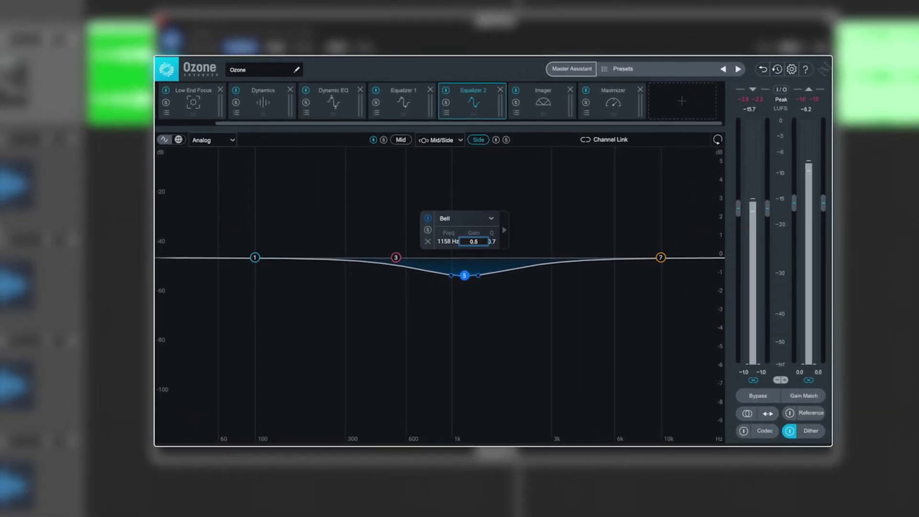
# Set Side band 5 gain to -0.5 dB, then play with the Mid channel selected
pyautogui.write('0.5')
pyautogui.press('Return')
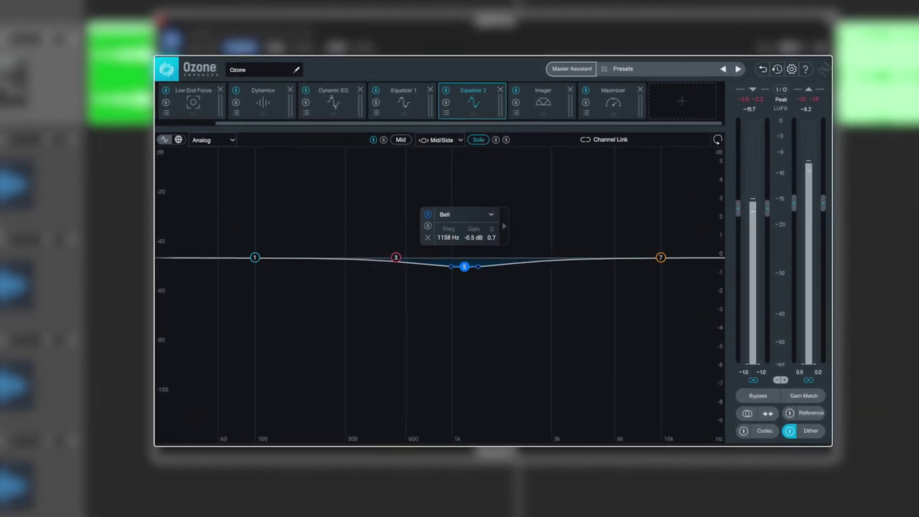
pyautogui.click(400, 139)
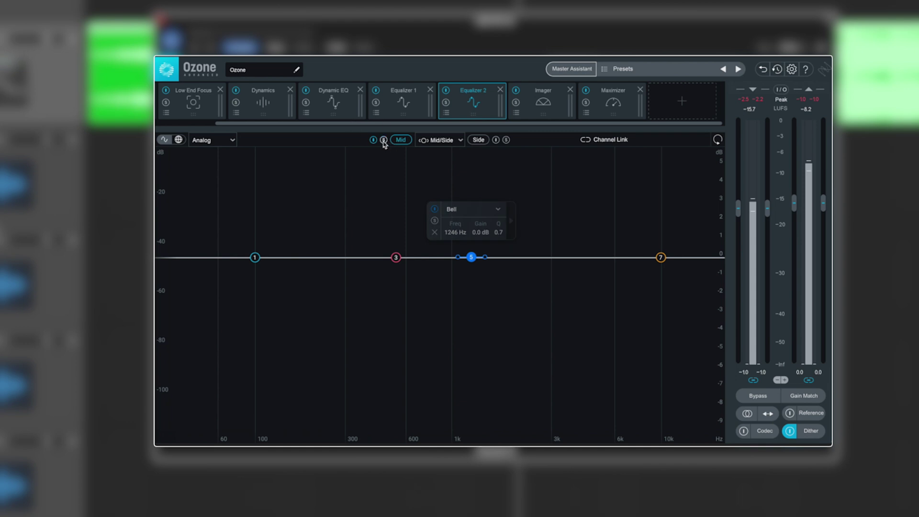
pyautogui.press('space')
# Boost Mid band 5 to +0.5 dB around 1219 Hz, compare with Side, and replay
pyautogui.moveTo(472, 261)
pyautogui.mouseDown()
pyautogui.moveTo(475, 239)
pyautogui.moveTo(467, 238)
pyautogui.moveTo(471, 250)
pyautogui.mouseUp()
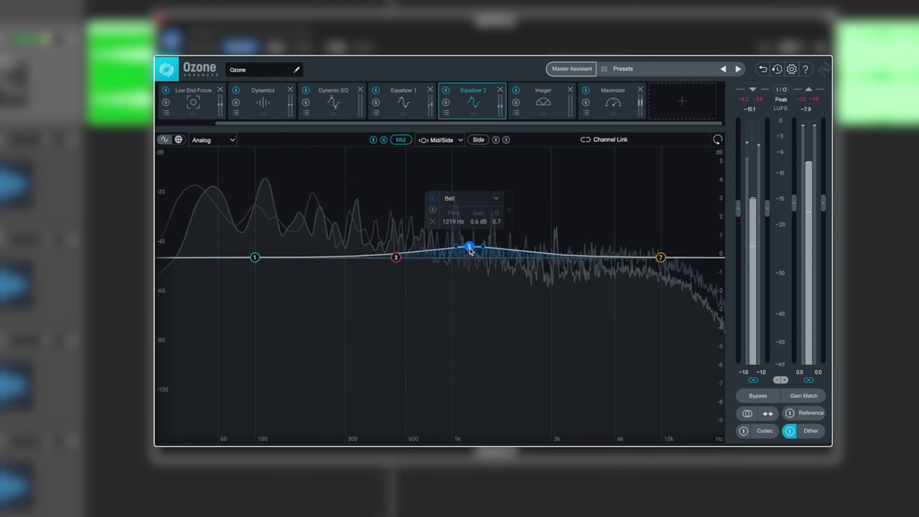
pyautogui.doubleClick(477, 221)
pyautogui.write('0.5')
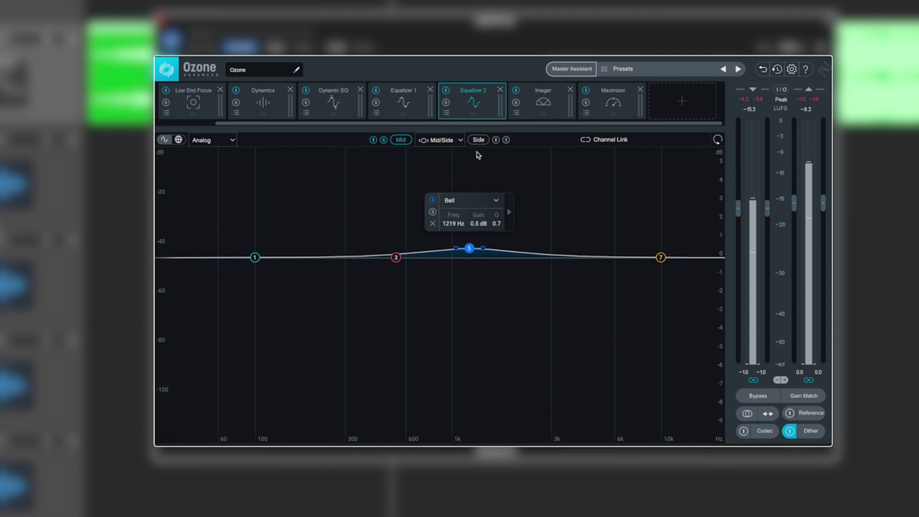
pyautogui.click(478, 140)
pyautogui.click(401, 140)
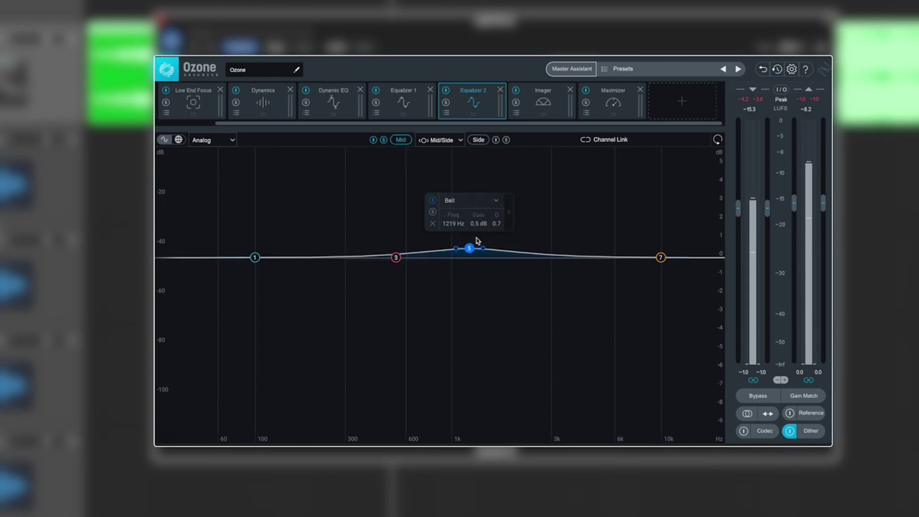
pyautogui.press('space')
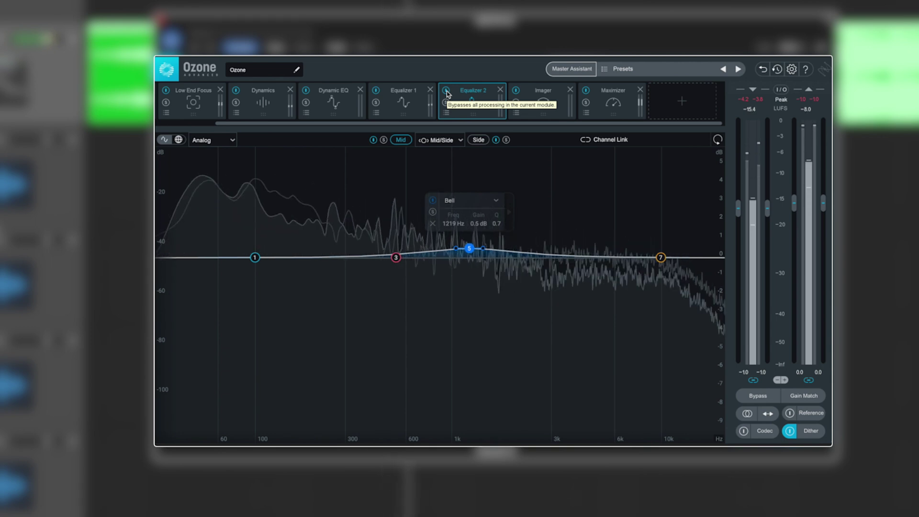
pyautogui.click(446, 91)
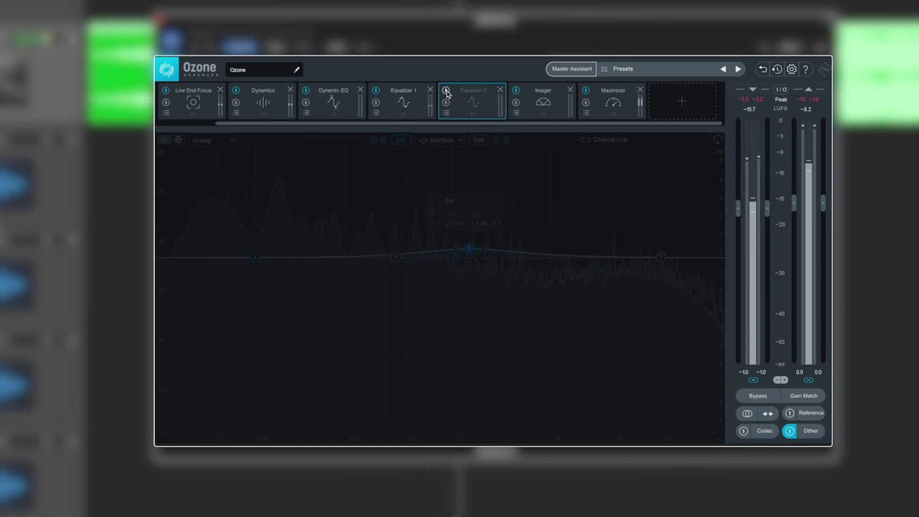
pyautogui.click(446, 91)
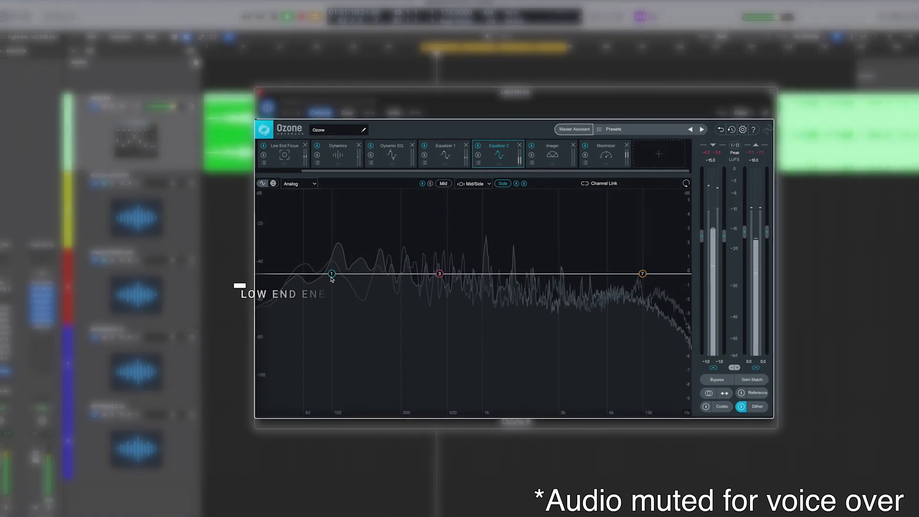
# Move the Side low-shelf band 1 from 100 Hz up to about 211 Hz, then view the Imager
pyautogui.moveTo(343, 278)
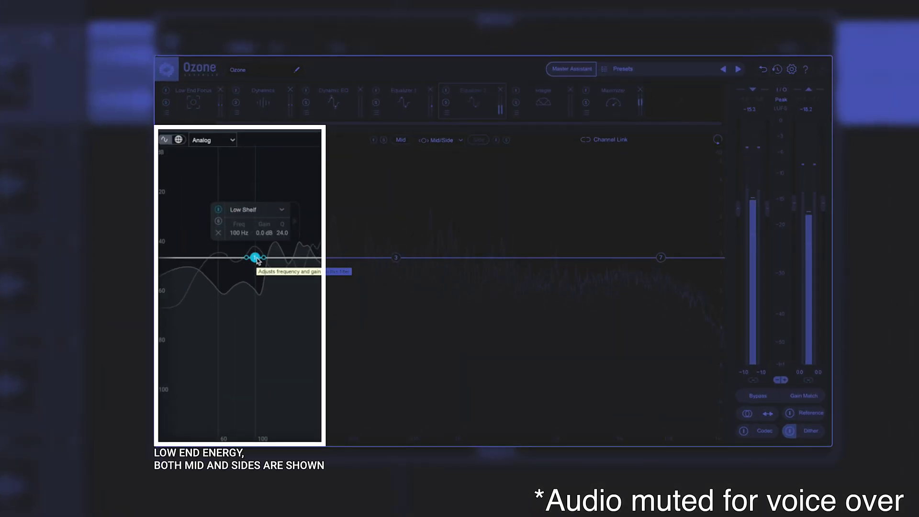
pyautogui.click(256, 258)
pyautogui.moveTo(257, 260); pyautogui.dragTo(318, 264)
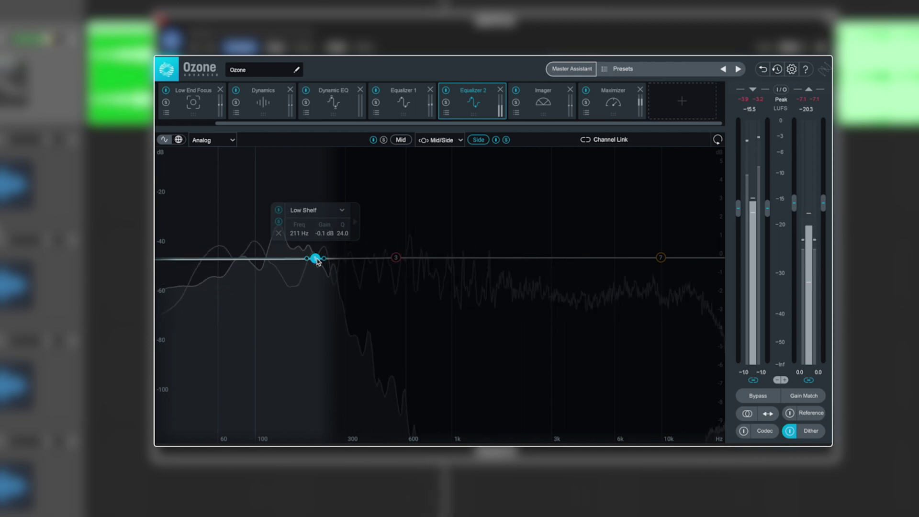
pyautogui.click(543, 102)
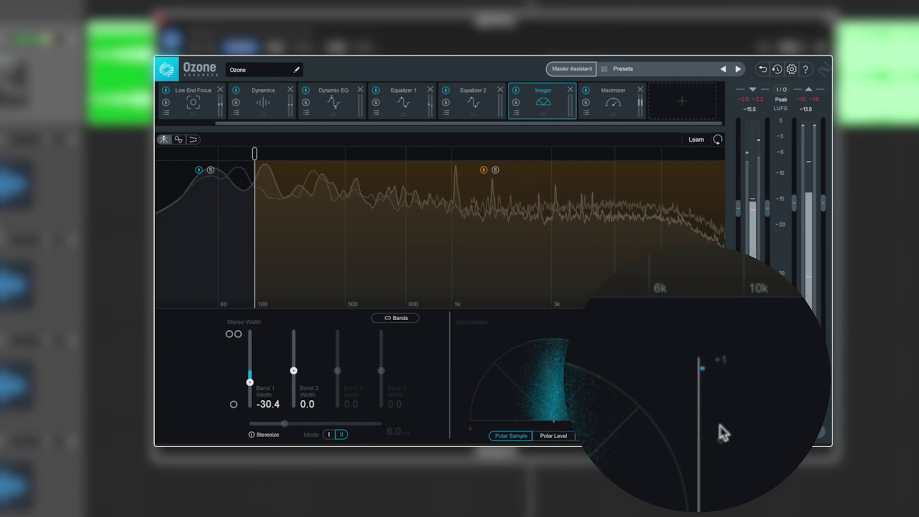
# Back in Equalizer 2, settle Side band 1's low shelf near 201 Hz and show its filter types
pyautogui.click(472, 102)
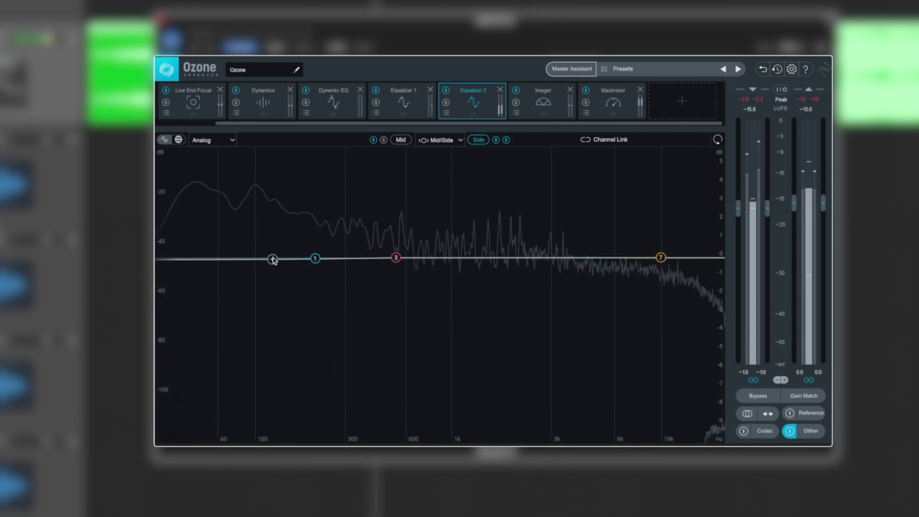
pyautogui.moveTo(315, 259); pyautogui.dragTo(223, 257)
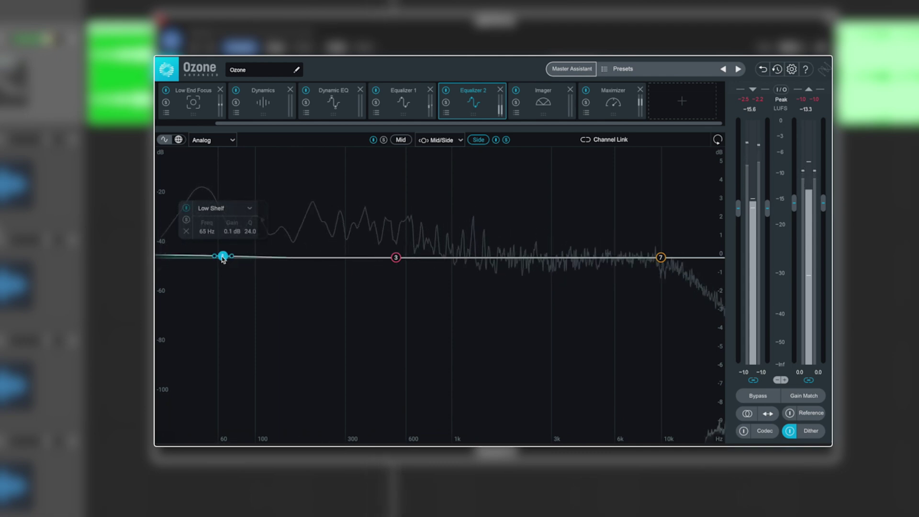
pyautogui.moveTo(223, 257); pyautogui.dragTo(302, 260)
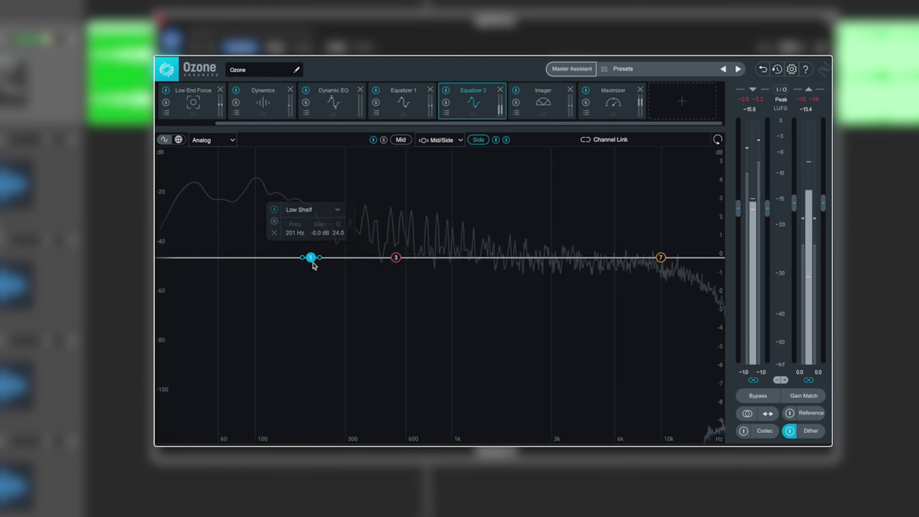
pyautogui.click(337, 209)
# Make Side band 1 a Flat 24 dB/oct high-pass with cutoff around 164 Hz
pyautogui.moveTo(320, 288)
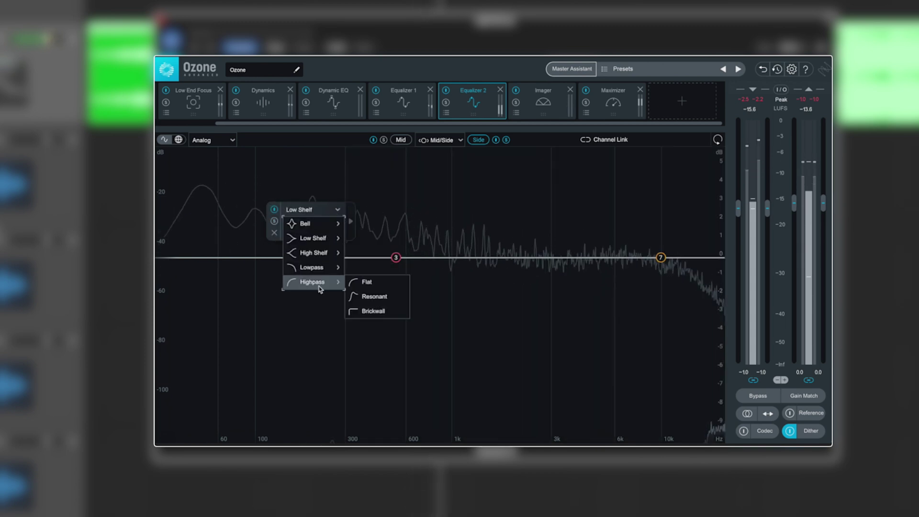
pyautogui.click(366, 282)
pyautogui.moveTo(311, 257); pyautogui.dragTo(298, 271)
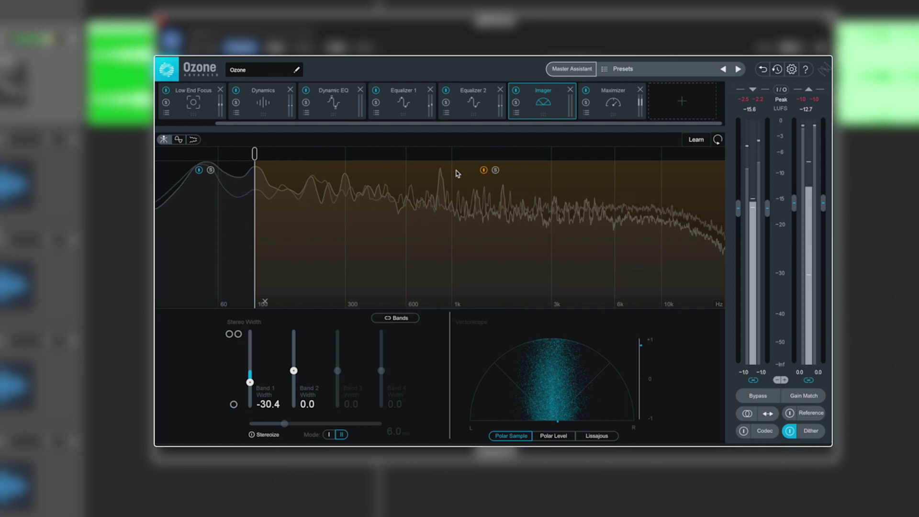
# Sweep the Side high-pass in Equalizer 2 up past about 312 Hz to 1775 Hz
pyautogui.click(477, 92)
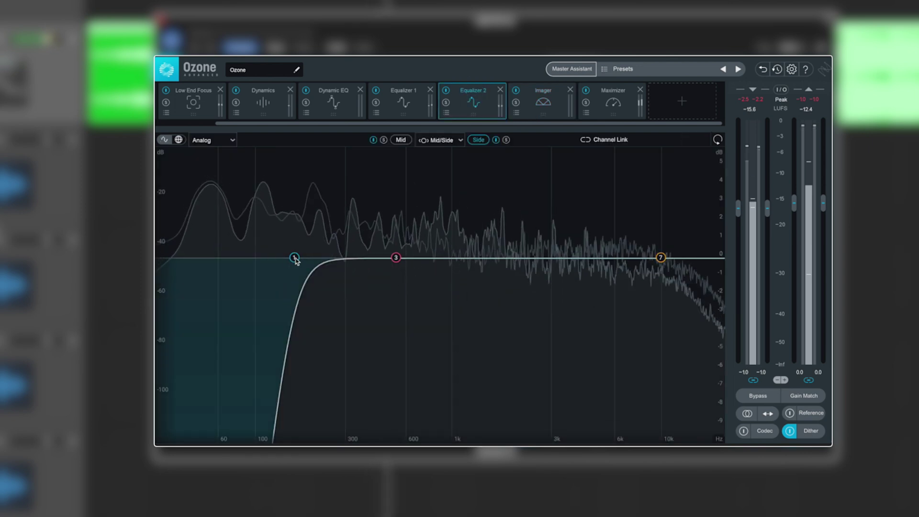
pyautogui.moveTo(295, 259); pyautogui.dragTo(348, 257)
pyautogui.moveTo(407, 265); pyautogui.dragTo(502, 265)
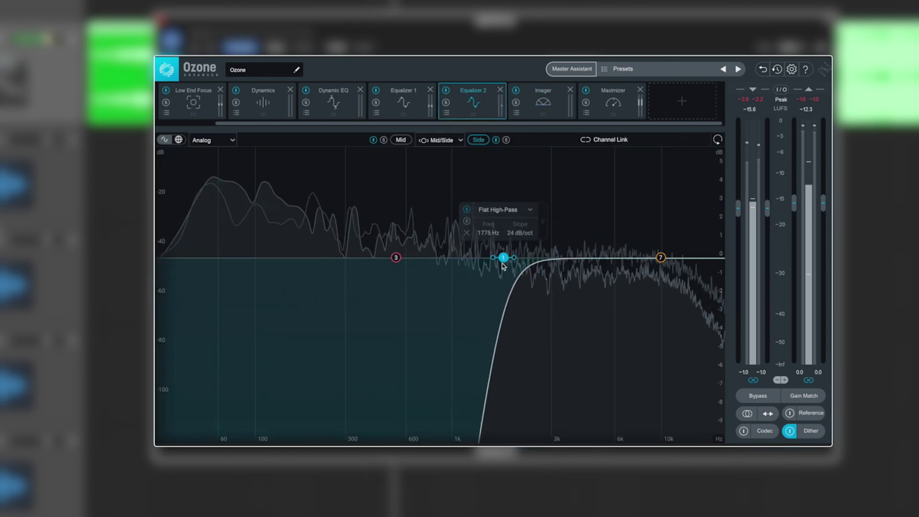
# Check the Imager, then bring the Side high-pass back down to 332 Hz
pyautogui.click(549, 109)
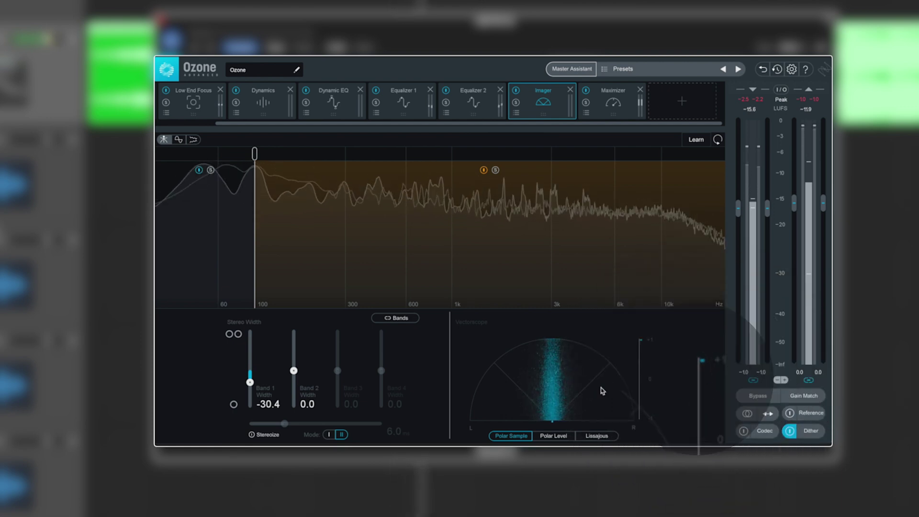
pyautogui.click(481, 94)
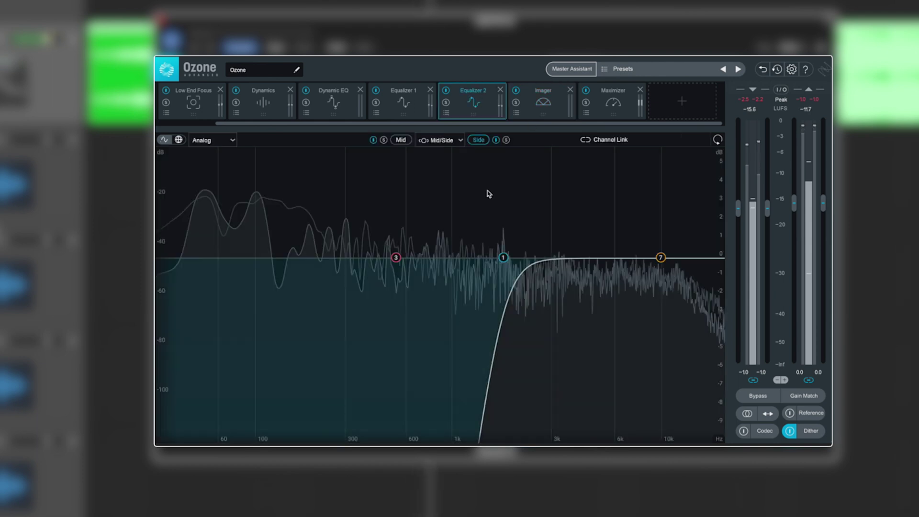
pyautogui.moveTo(504, 260); pyautogui.dragTo(352, 264)
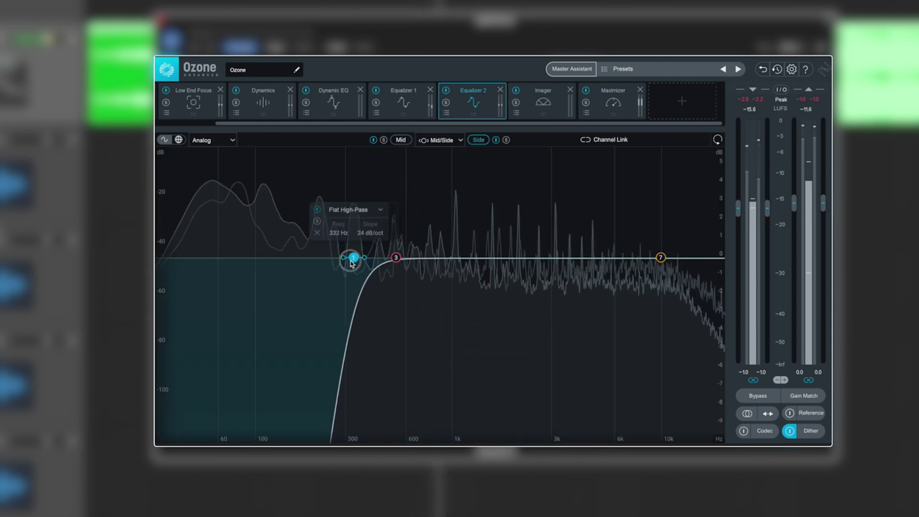